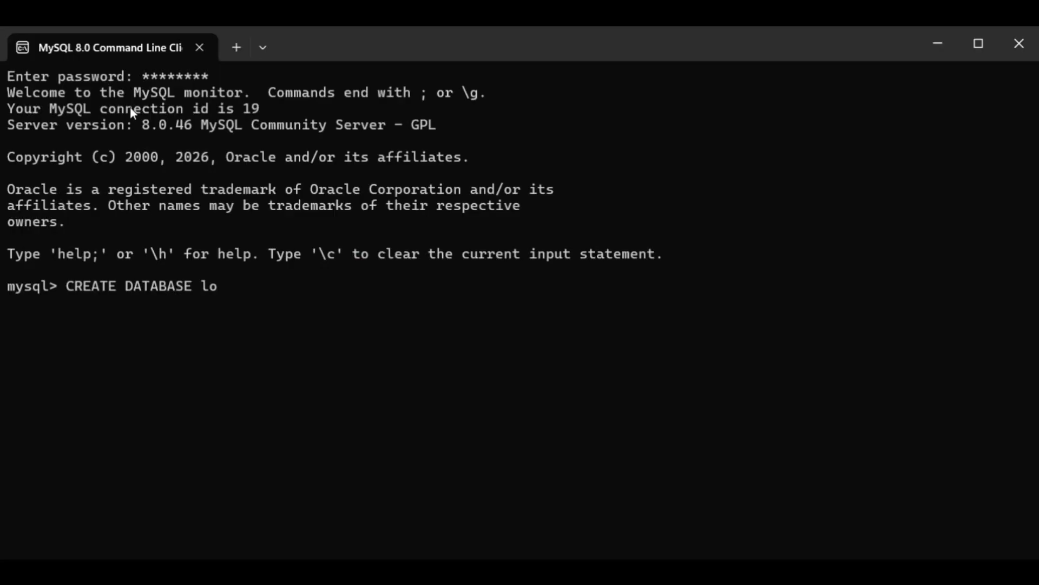
Create the logicaldoc database and grant all privileges on *.* to 'logicaldoc'@'%' with grant option
type("gicaldoc;")
key("Return")
type("GRANT ALL PRIVILEGES ON *.* TO 'logicaldoc'@'%'IDENTIFIED BY'sa'WITH GRANT OPTION;")
key("Return")
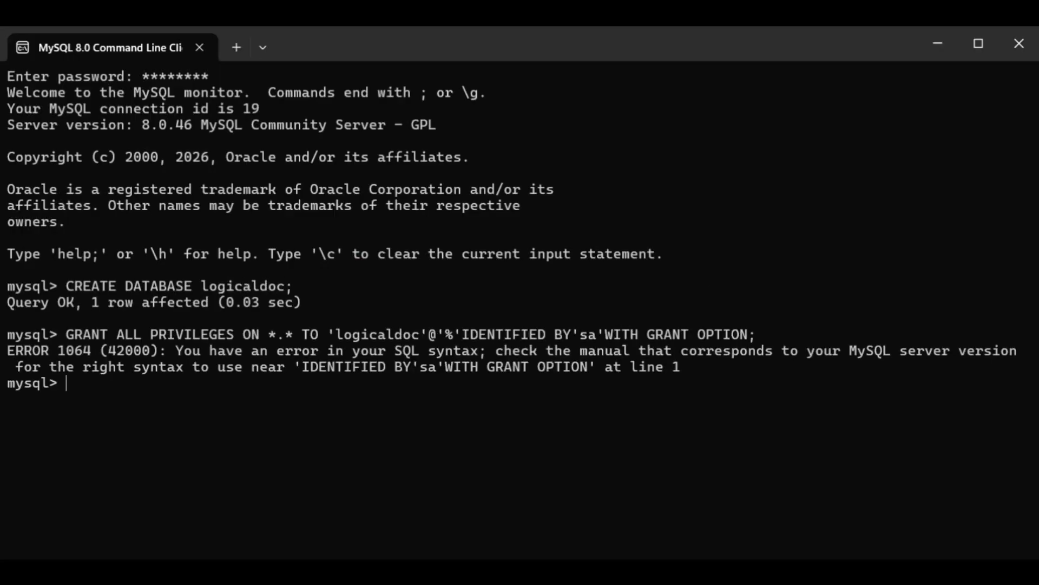
Create user 'logicaldoc'@'%' with its password, grant it all on logicaldoc.*, flush privileges, and exit
type("CREATE USER 'logicaldoc'@'%'IDENTIFIED BY'sa';")
key("Return")
type("GRANT ALL PRIVILEGES ON logicaldoc.*TO'logicaldoc'@'%';")
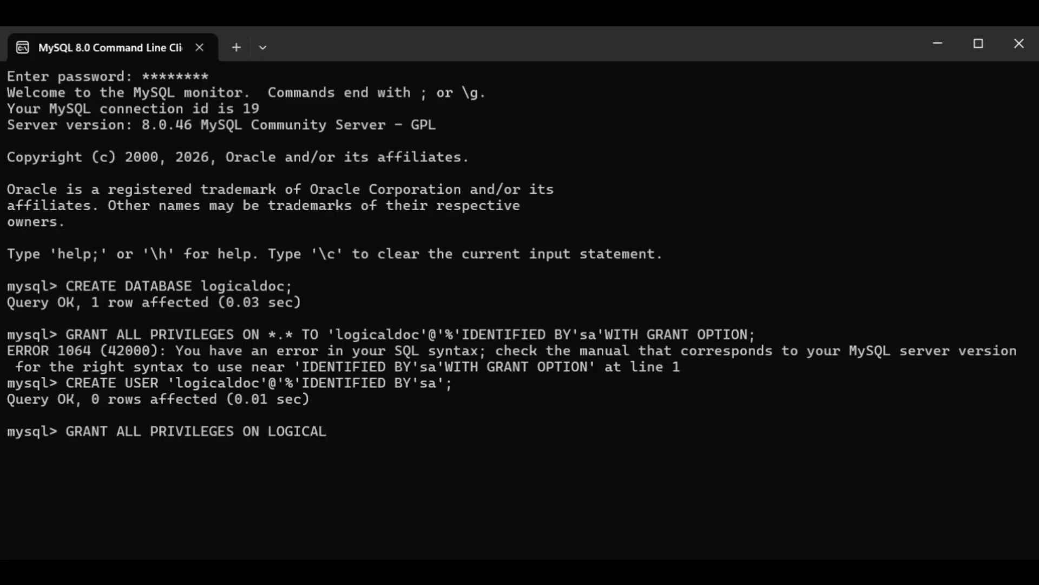
key("Return")
type("FLUSH PRIVILEGES")
key("Return")
type("EXIT")
key("Return")
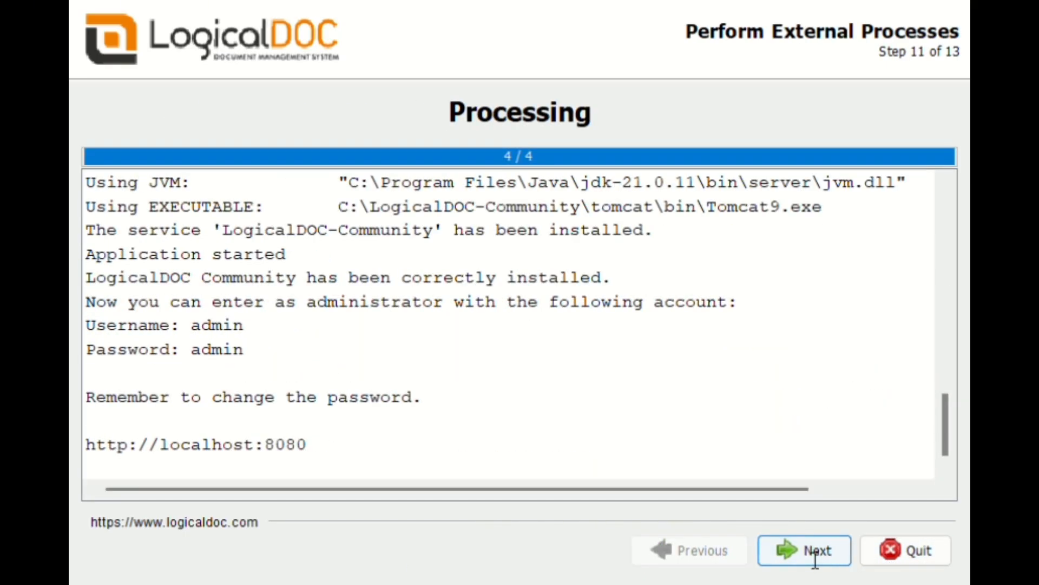
Advance past the finished processing step to Setup Shortcuts
left_click(816, 558)
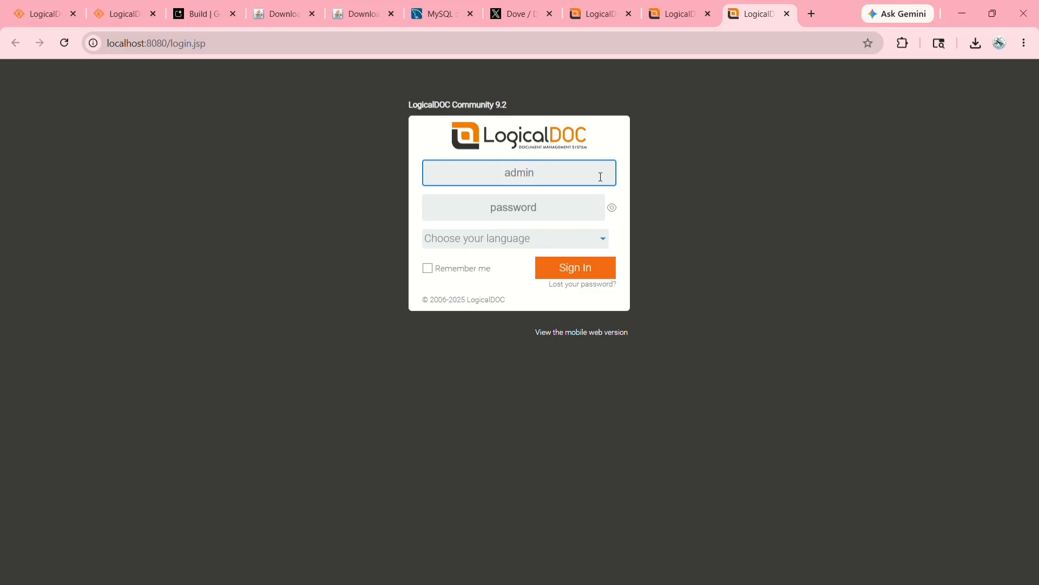
Sign in as admin with the account password and dismiss Chrome's password breach warning
left_click(537, 216)
type("admin")
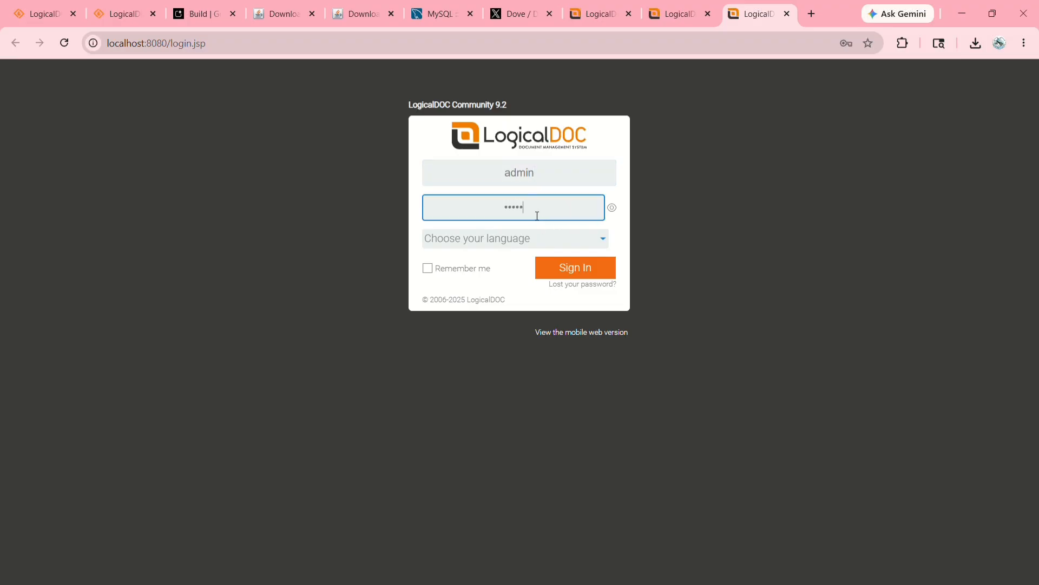
left_click(563, 268)
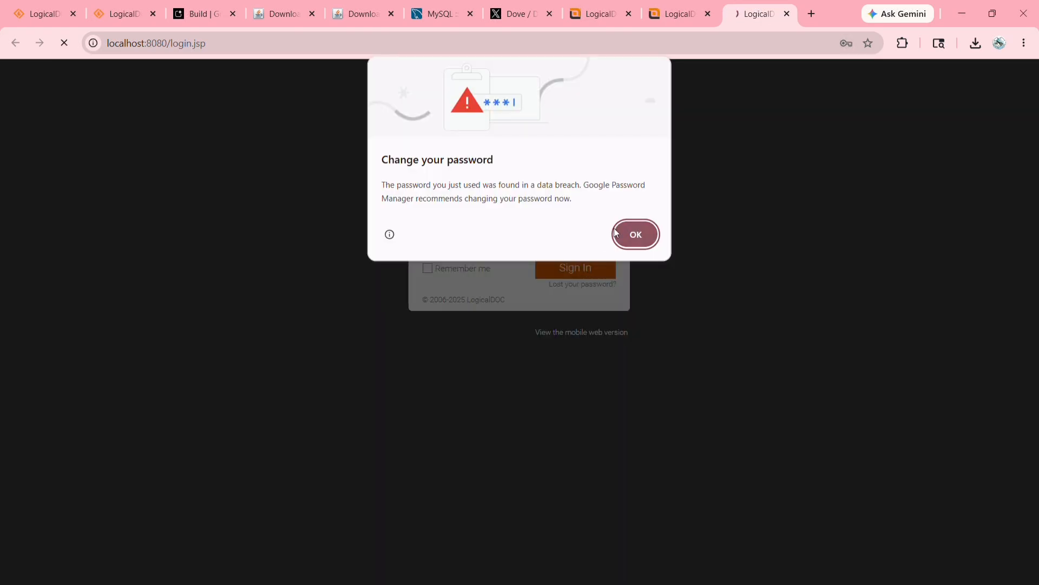
left_click(631, 233)
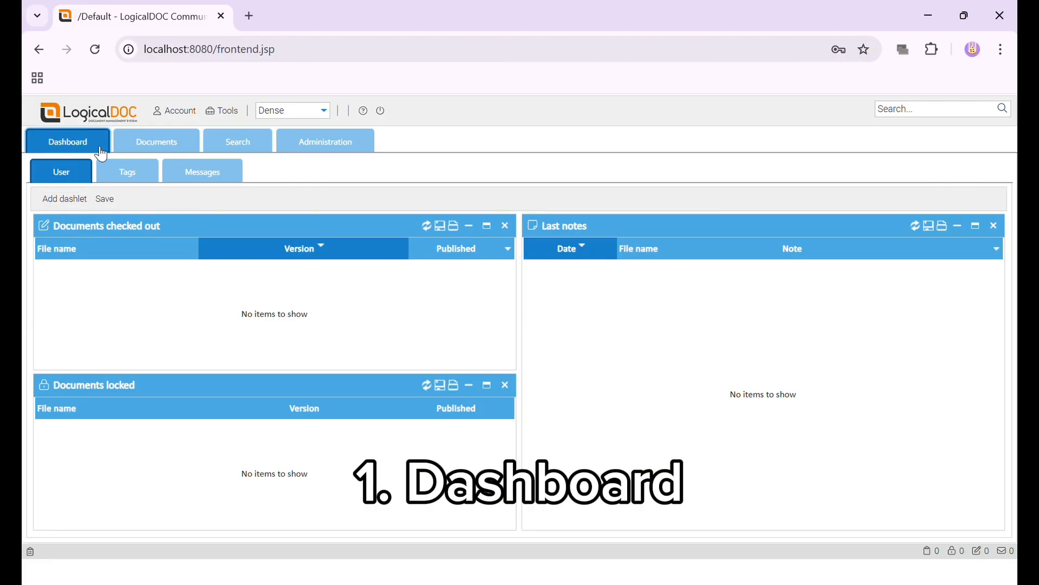
Browse the Documents view's empty Default folder, switching via Dashboard, then go to Search
left_click(143, 148)
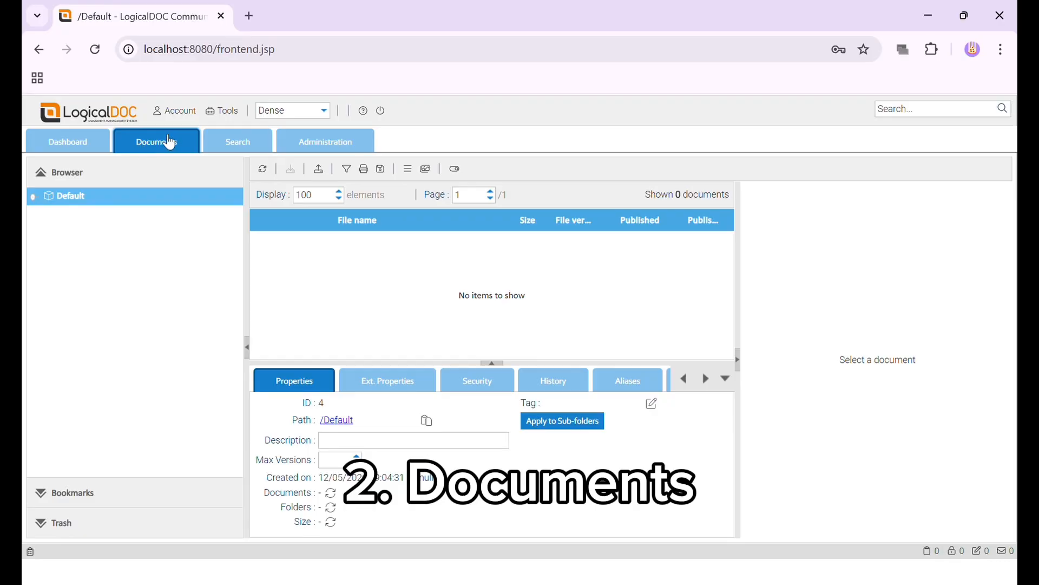
left_click(105, 145)
left_click(142, 148)
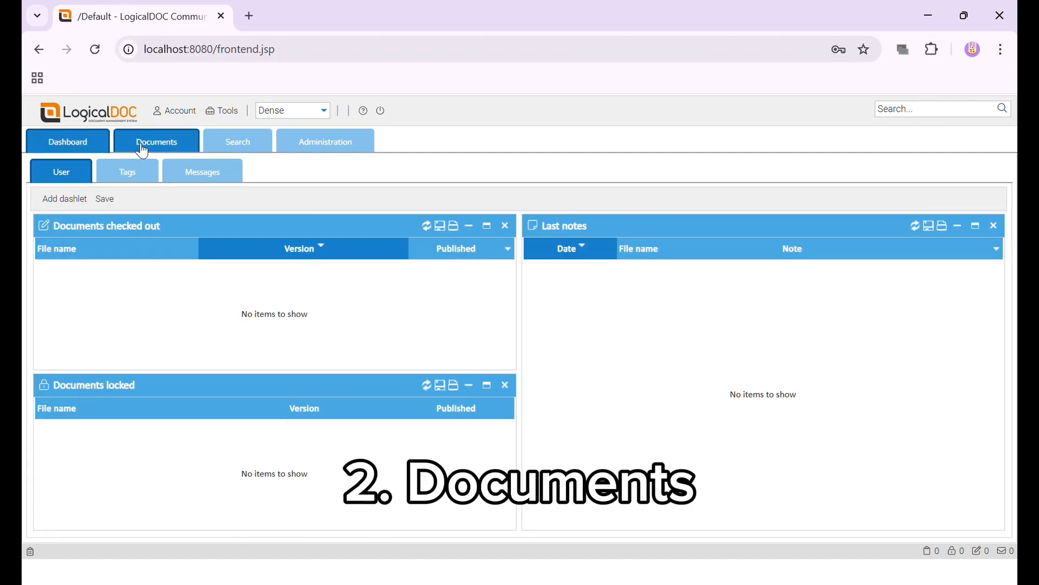
left_click(144, 147)
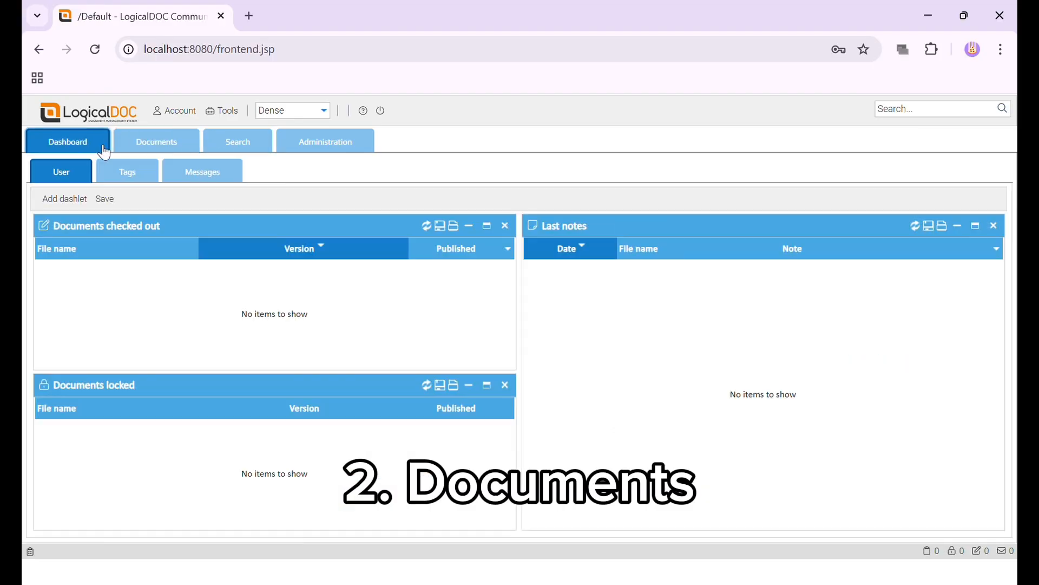
left_click(143, 149)
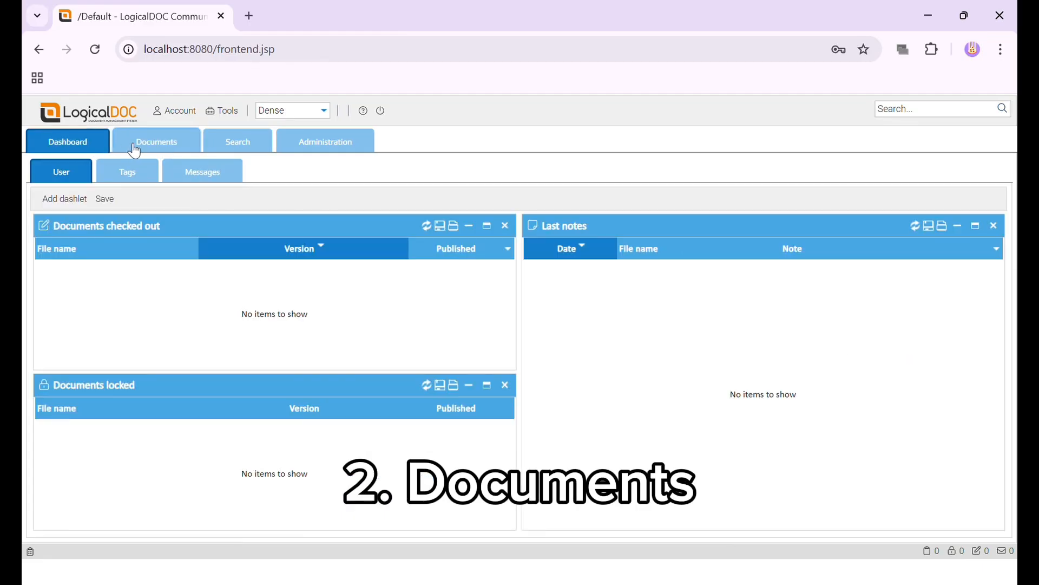
left_click(144, 149)
left_click(143, 149)
left_click(143, 148)
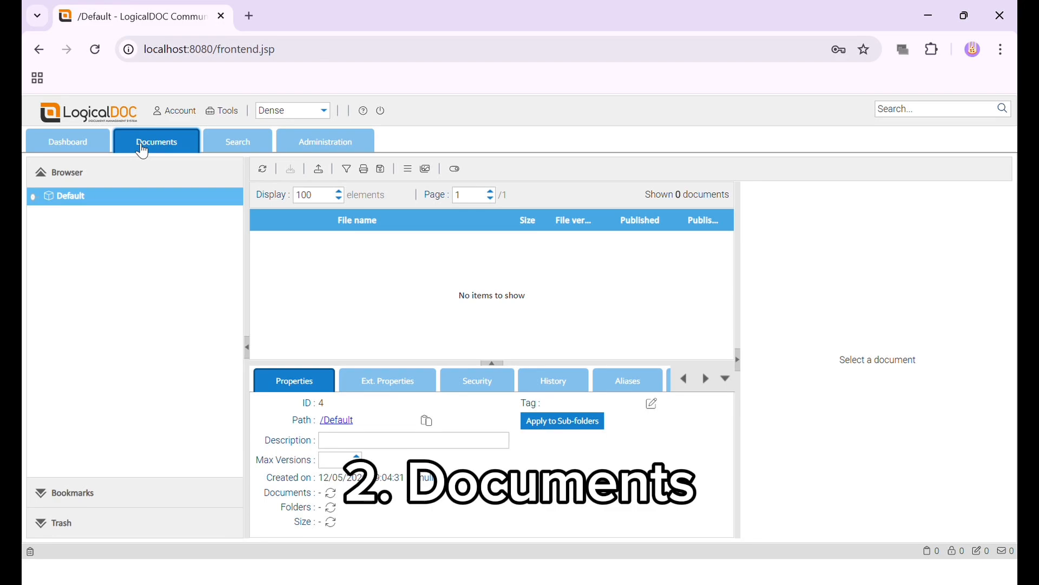
left_click(228, 143)
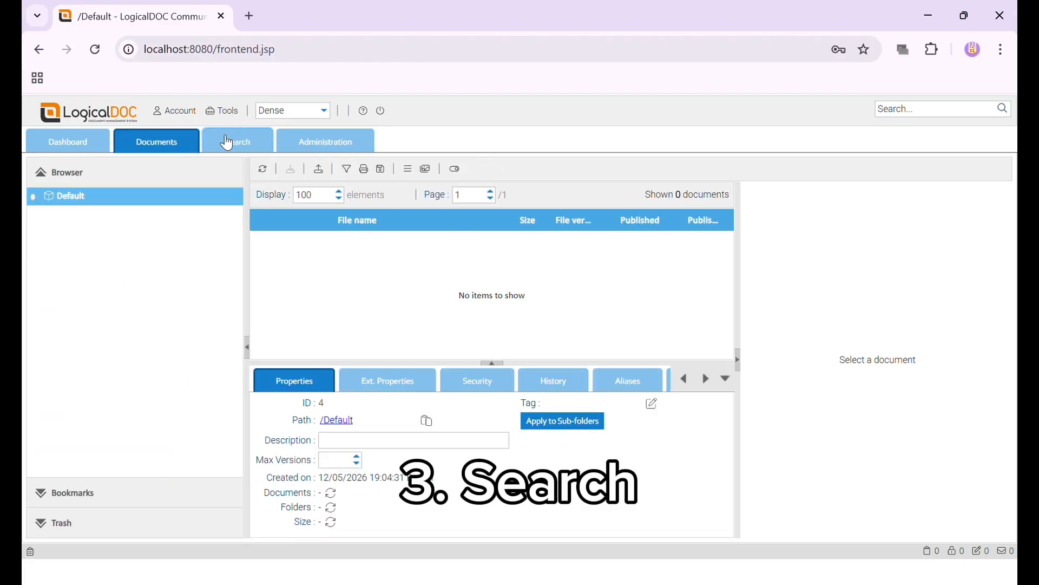
Revisit the Search view, then go to Administration's General system page showing version 9.2
left_click(227, 143)
left_click(228, 143)
left_click(227, 143)
left_click(227, 143)
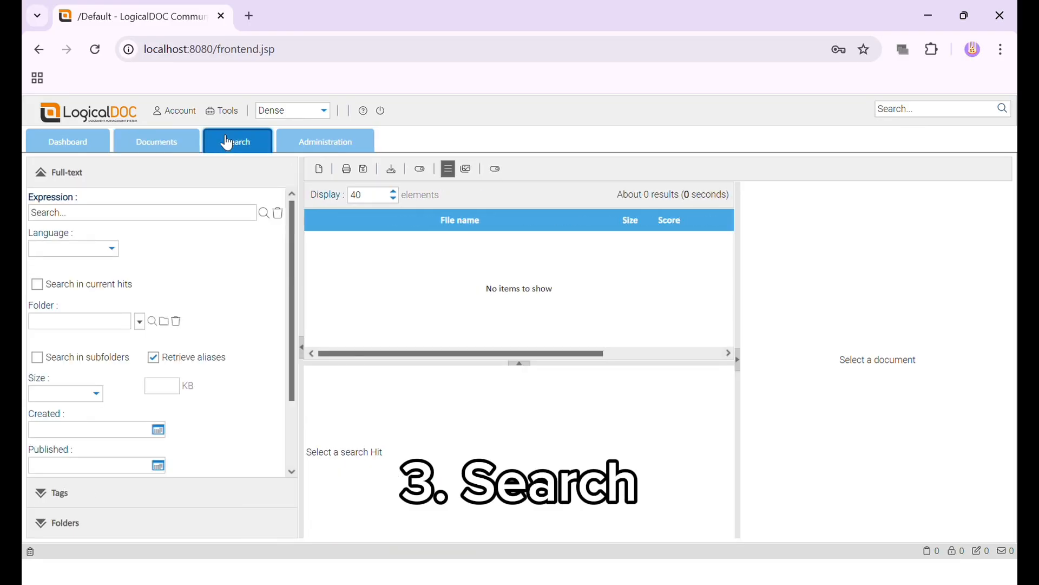
left_click(325, 143)
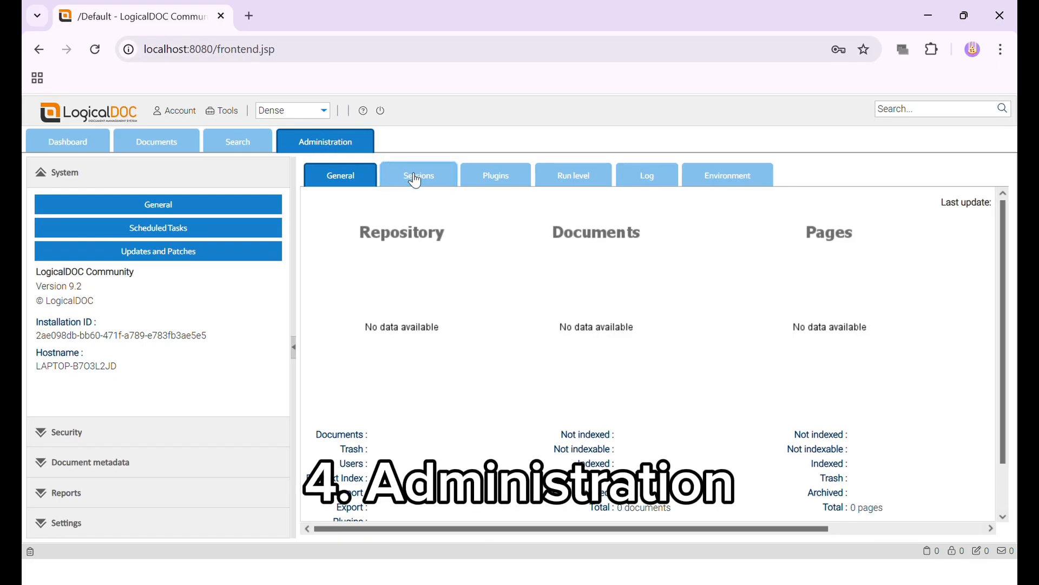
Switch between Search and Administration a few times, then return to the Dashboard
left_click(238, 141)
left_click(326, 142)
left_click(238, 141)
left_click(325, 142)
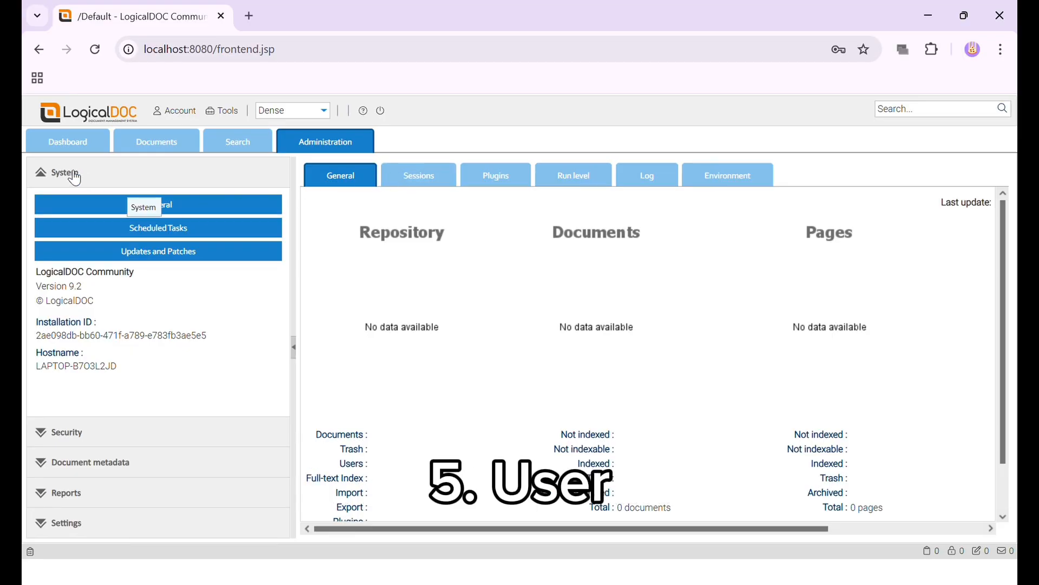
left_click(83, 141)
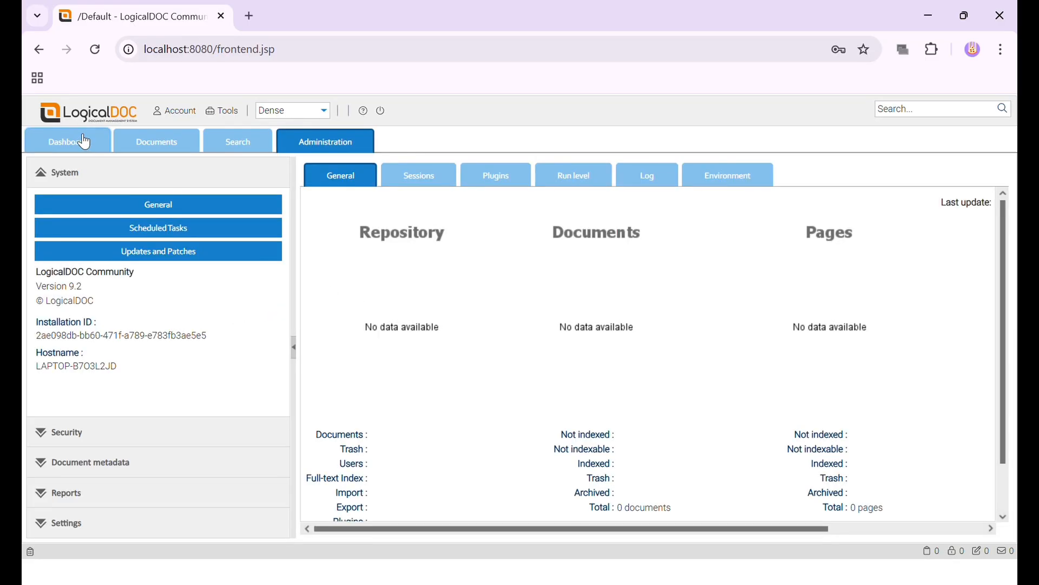
Toggle the Dashboard's User and Tags dashlets, ending on the empty Messages list
left_click(84, 142)
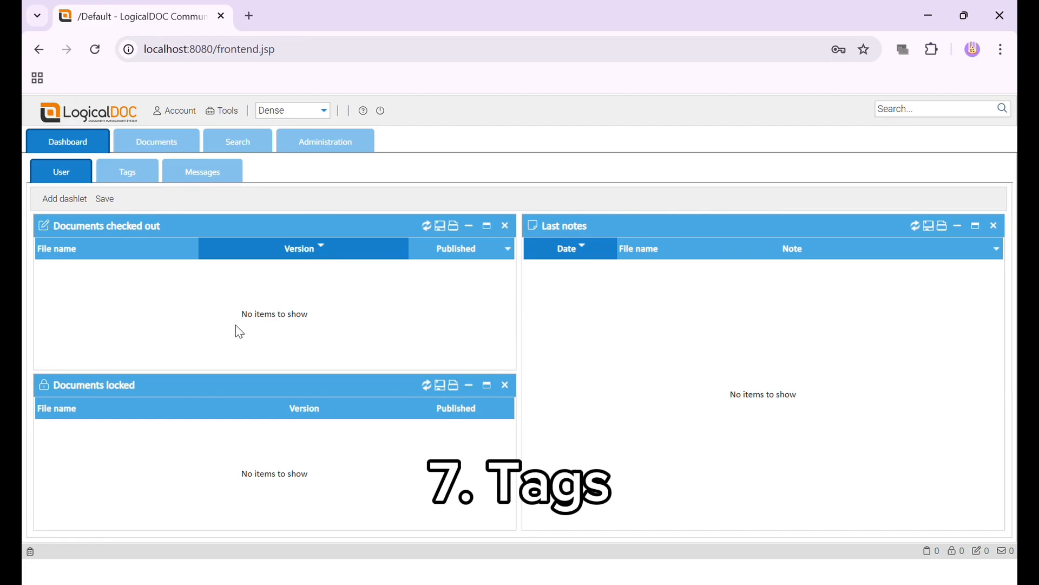
left_click(136, 179)
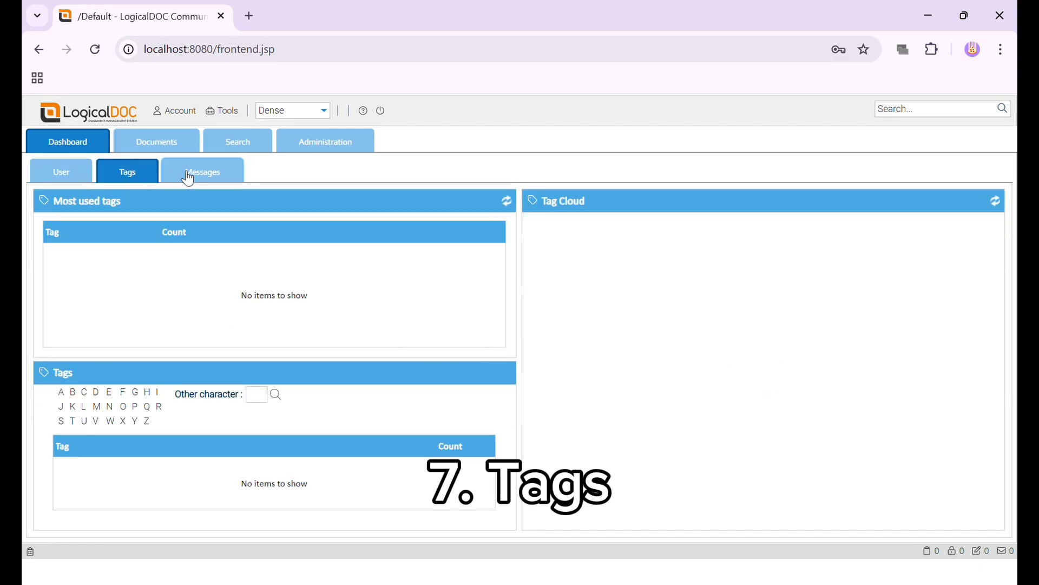
left_click(61, 172)
left_click(137, 180)
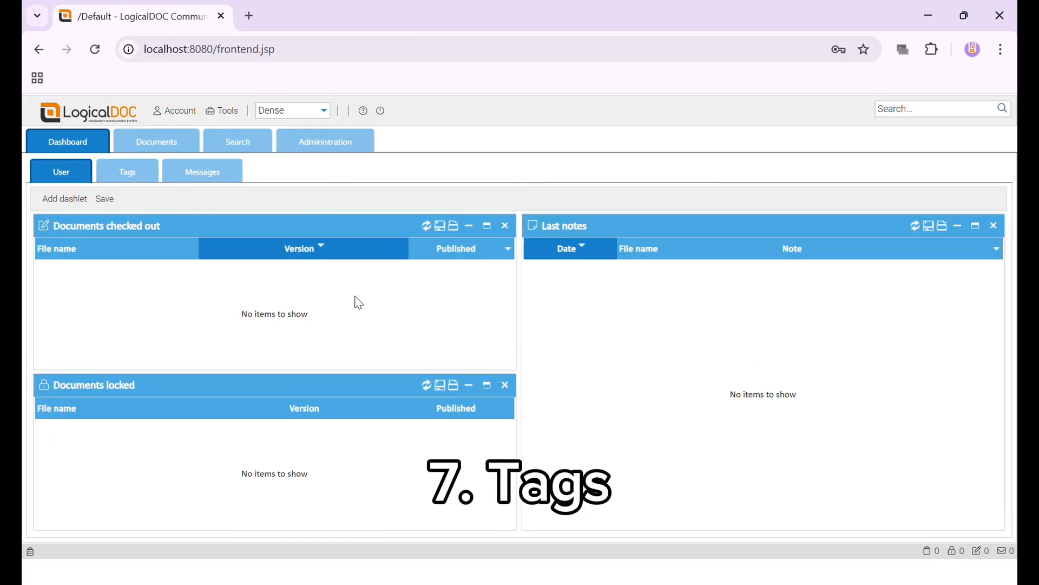
left_click(136, 179)
left_click(137, 180)
left_click(136, 177)
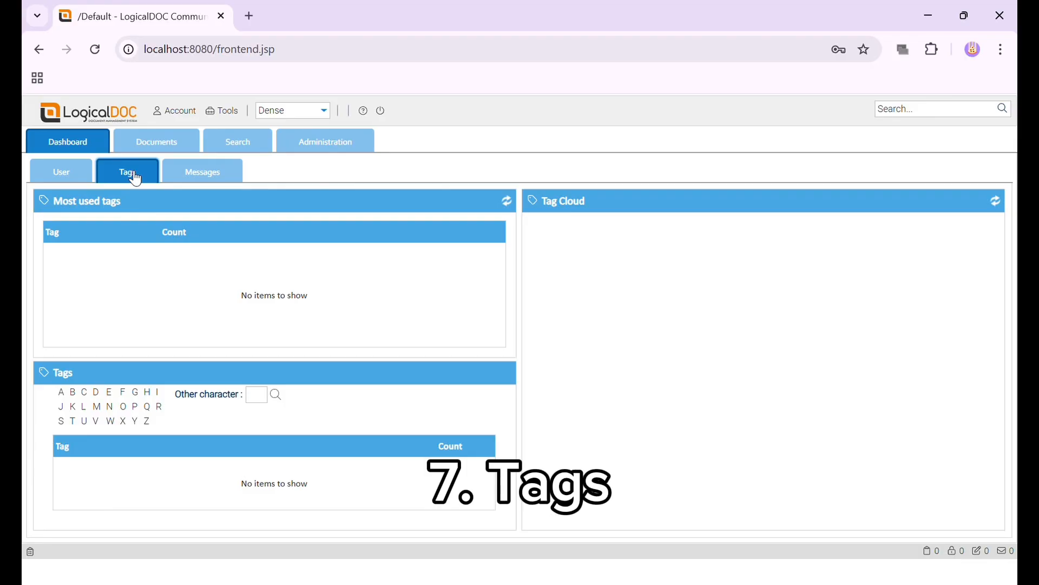
left_click(210, 176)
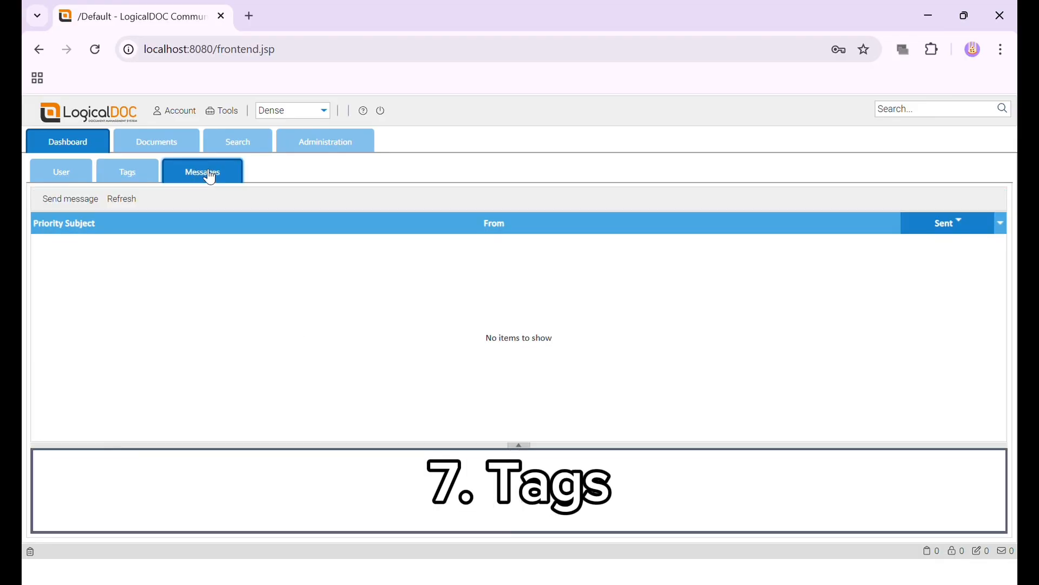